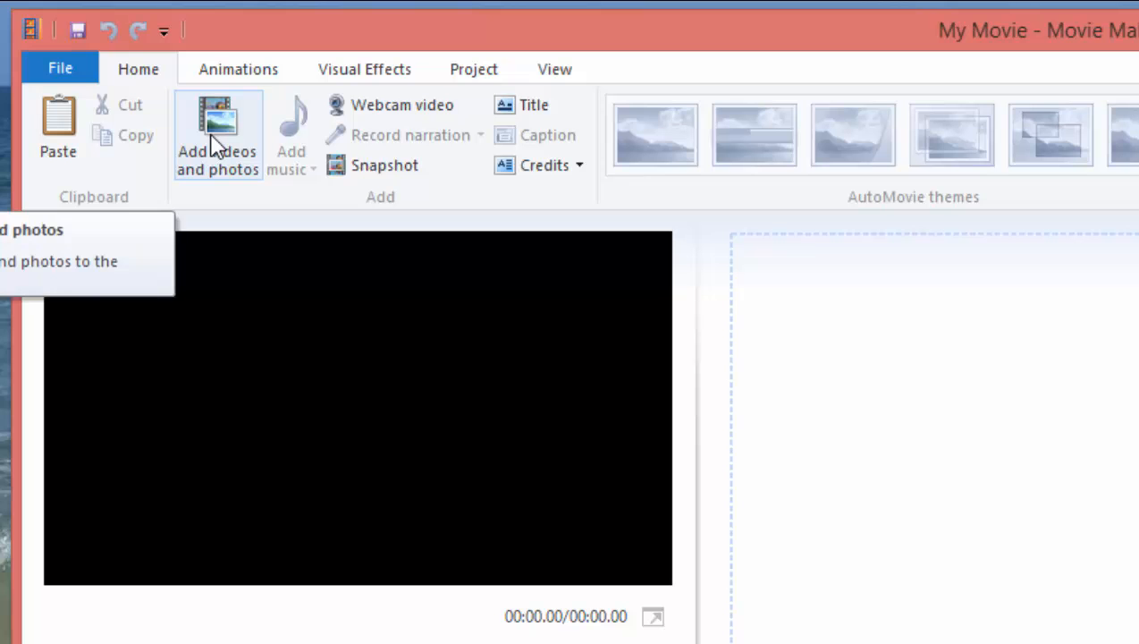
- Add the video samplestudentvideoyoutube.mp4 to the project and move the playhead to about 14.7 s
click(212, 138)
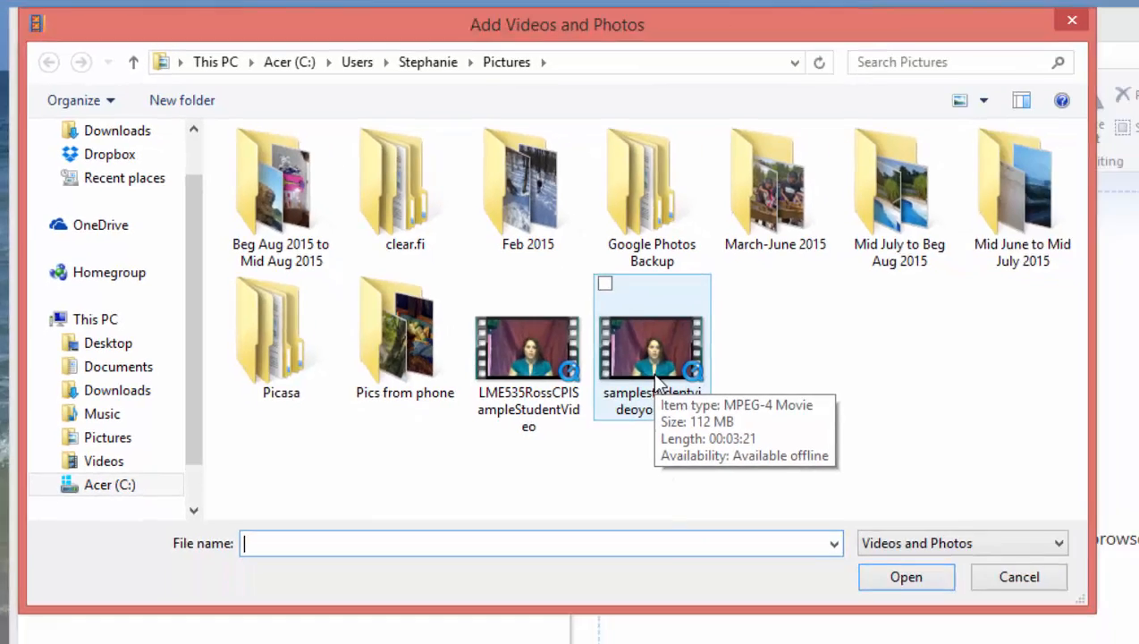
double_click(800, 460)
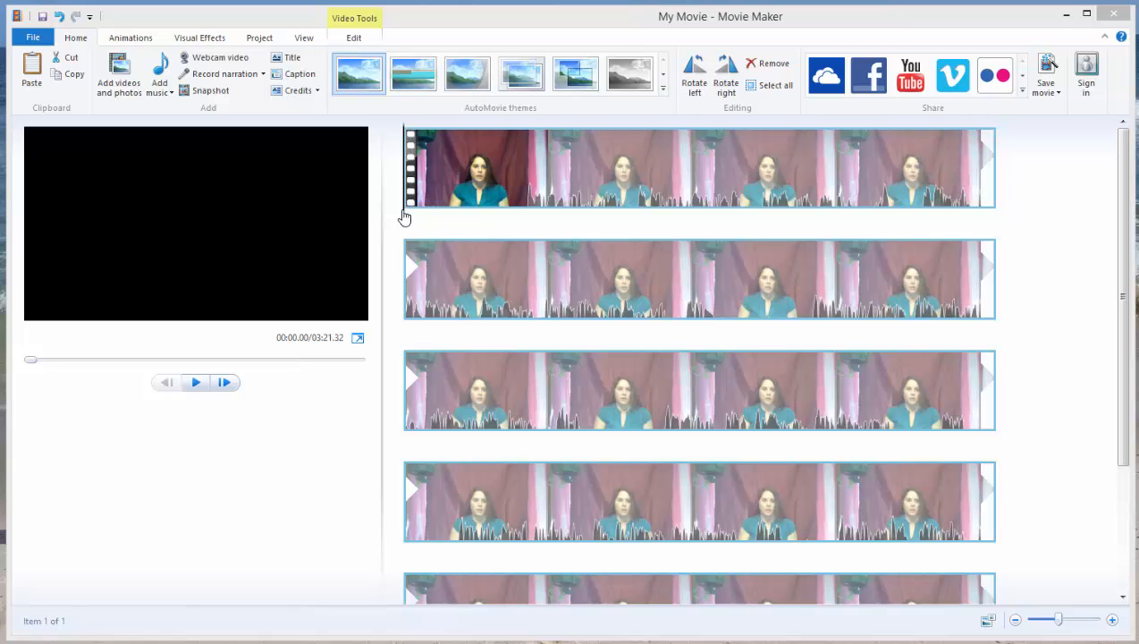
drag(404, 216, 626, 229)
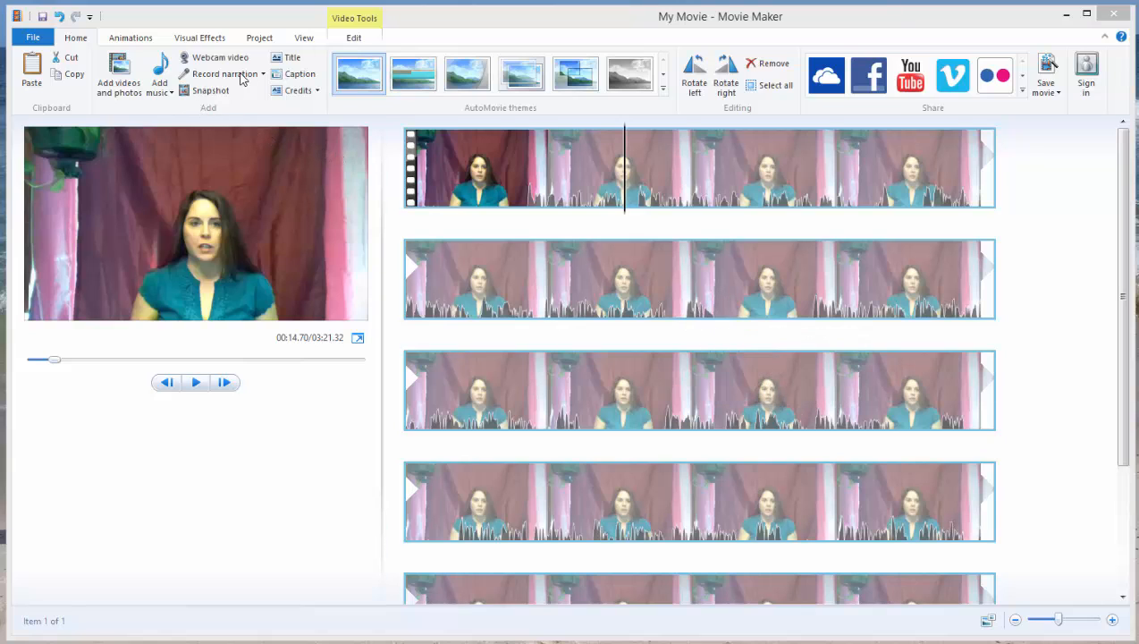
- Add a title slide before the video and replace its text with "Critique of the Ichiban Group"
click(286, 60)
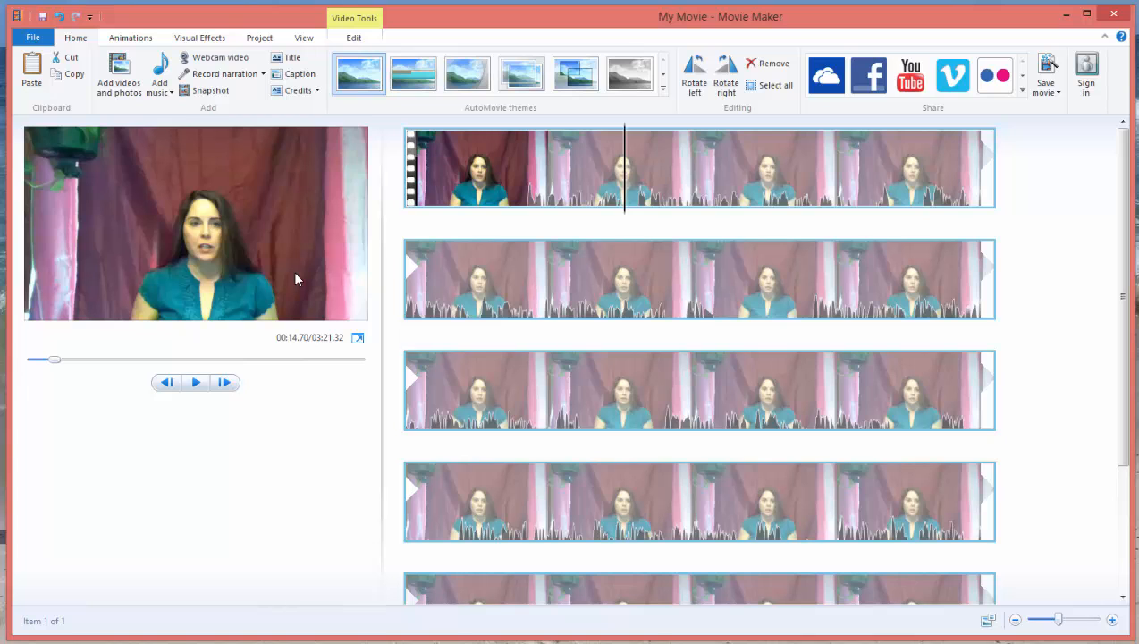
click(295, 59)
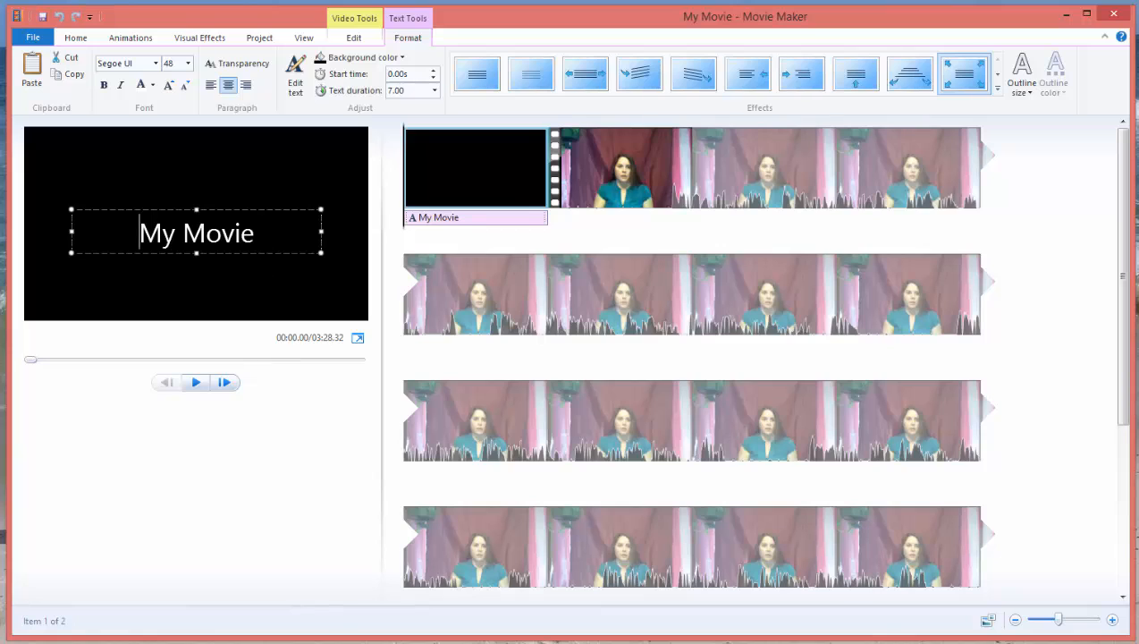
key(End)
key(BackSpace)
key(BackSpace)
key(BackSpace)
key(BackSpace)
key(BackSpace)
key(BackSpace)
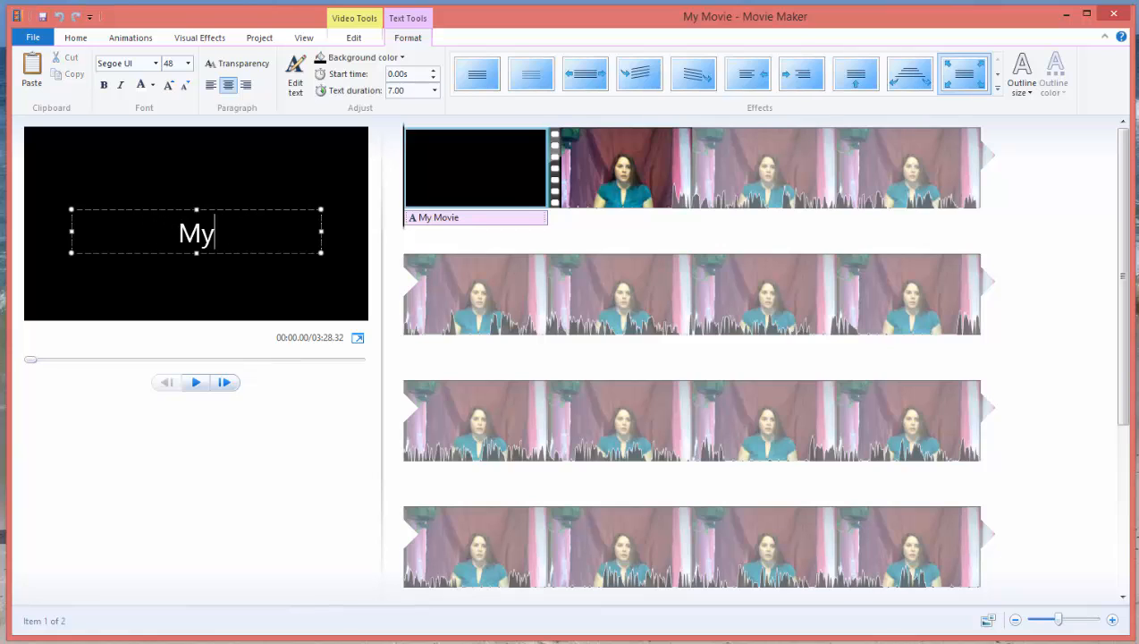
key(BackSpace)
key(BackSpace)
text(Criti)
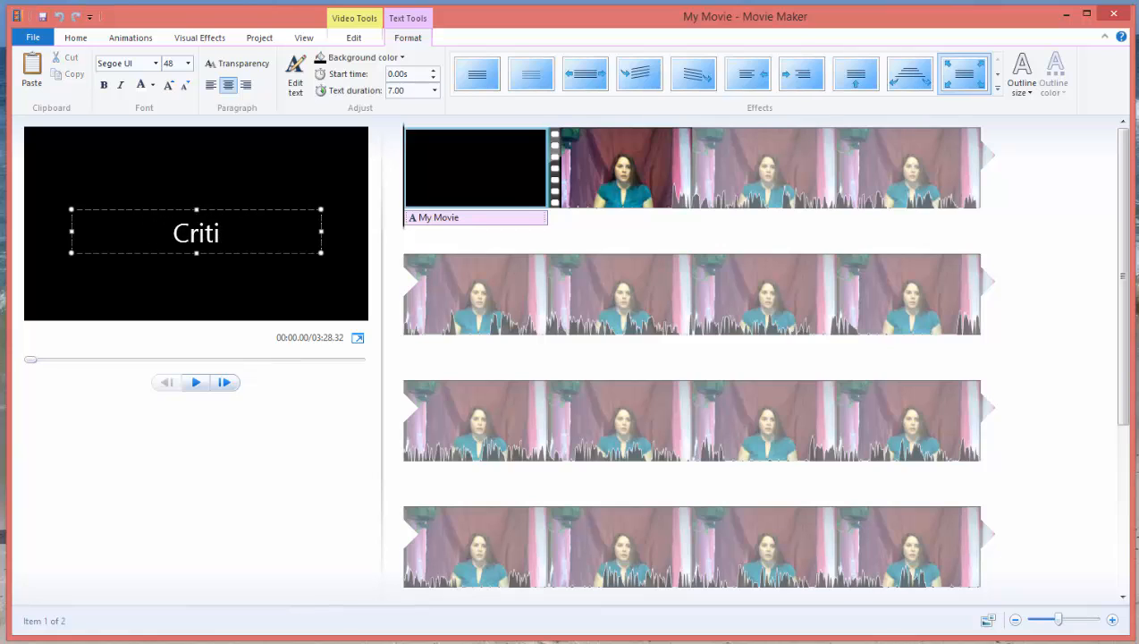
text(que of the )
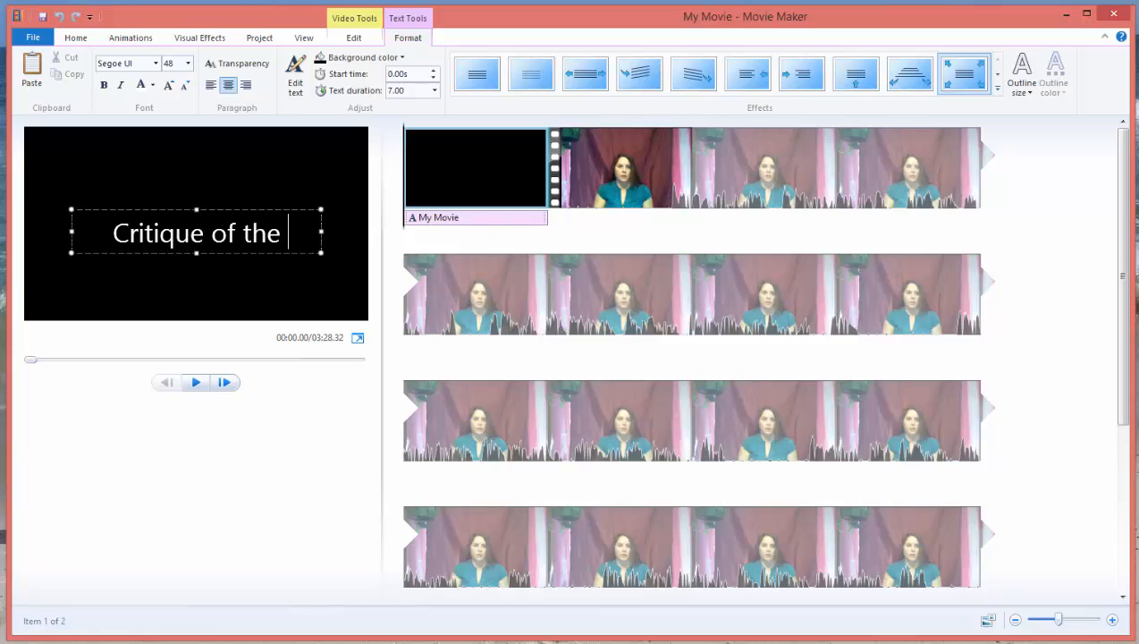
text(Ichiban )
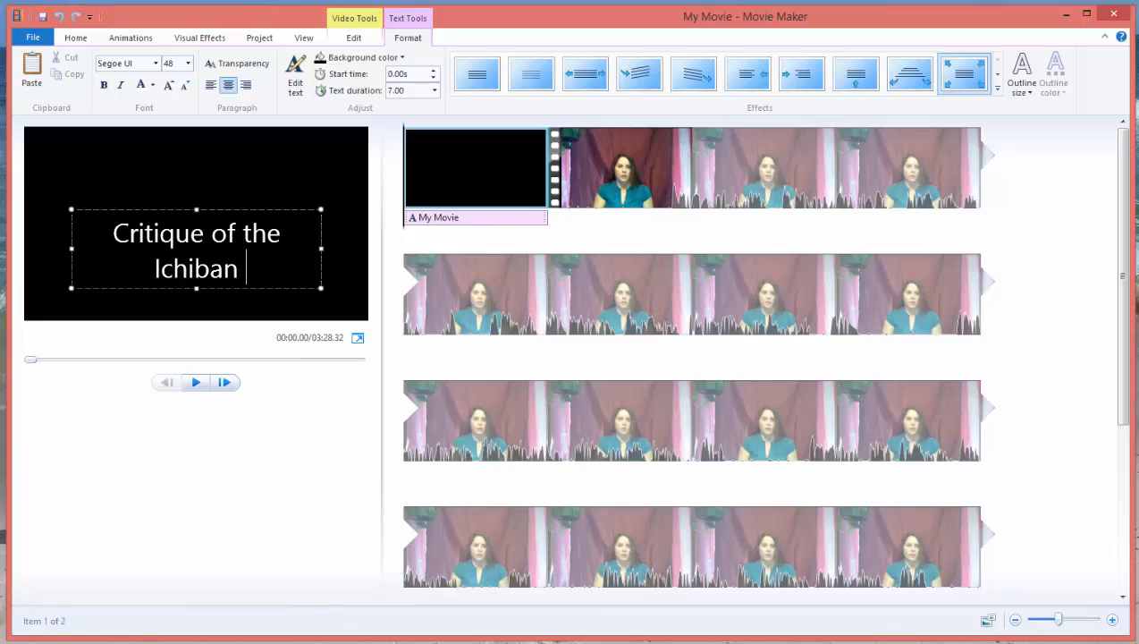
text(Group)
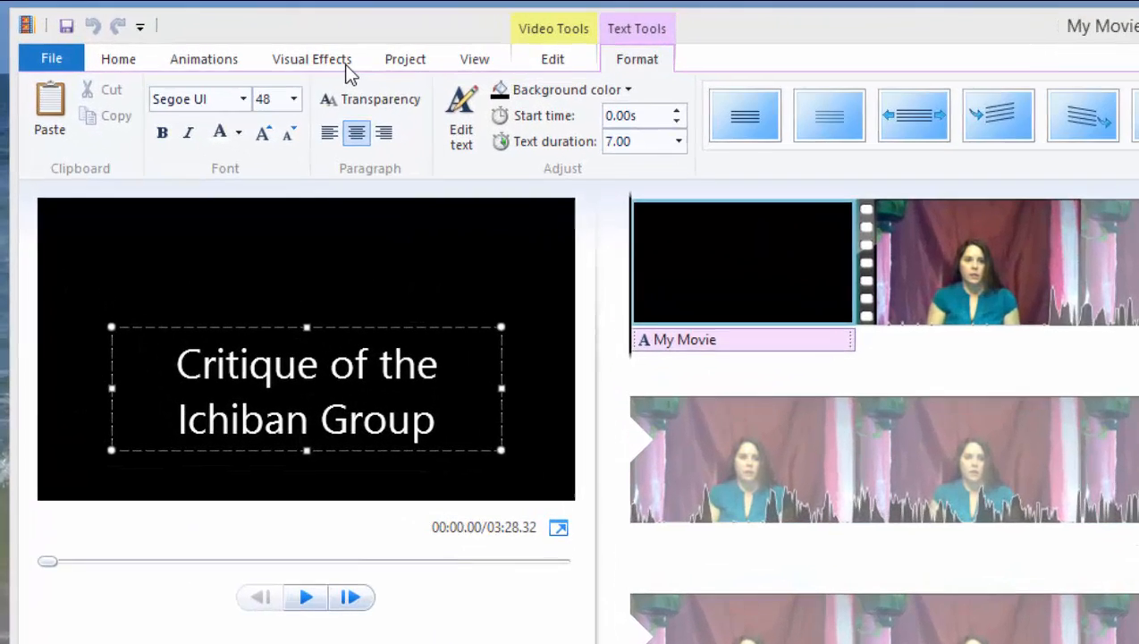
- Add a credits slide at the end of the movie and enter the contributors' names on two lines below the heading
click(135, 67)
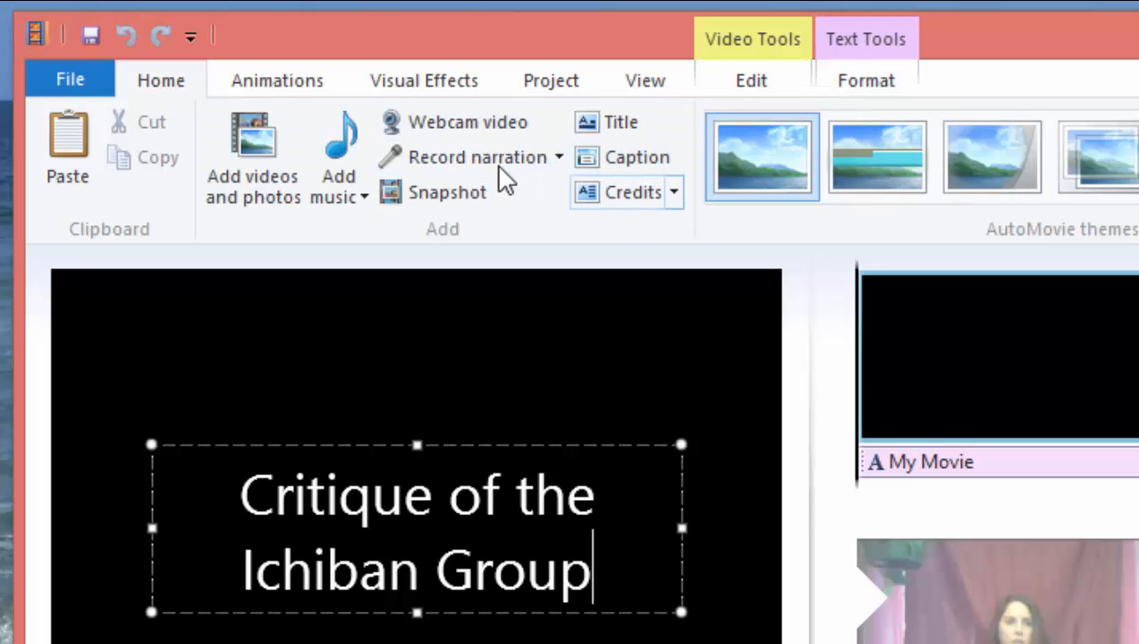
click(635, 213)
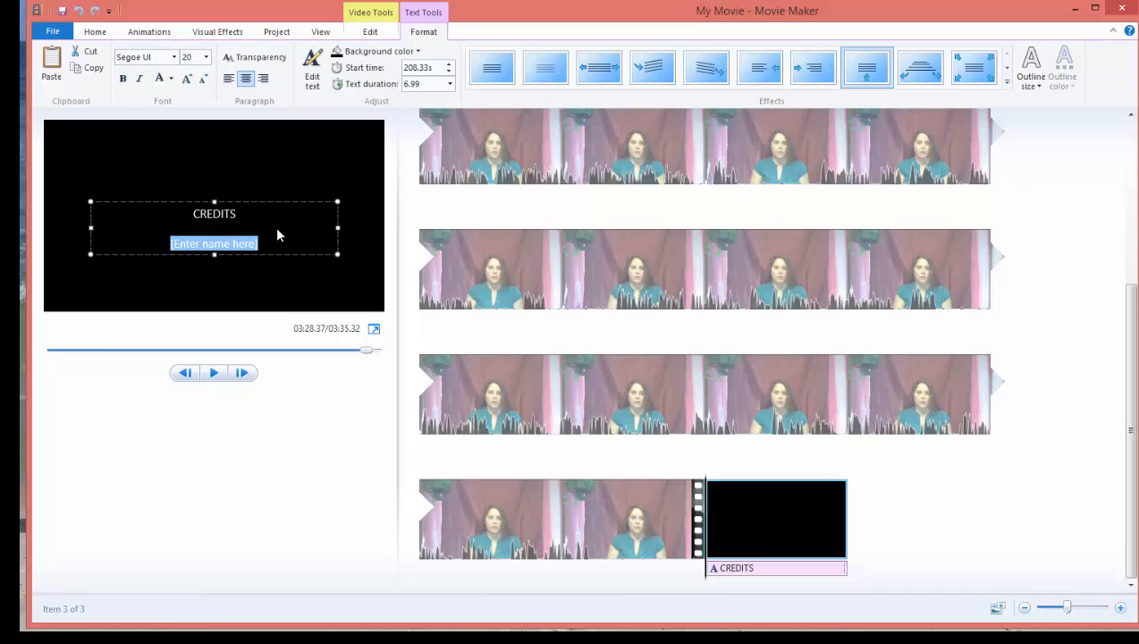
text(Copay)
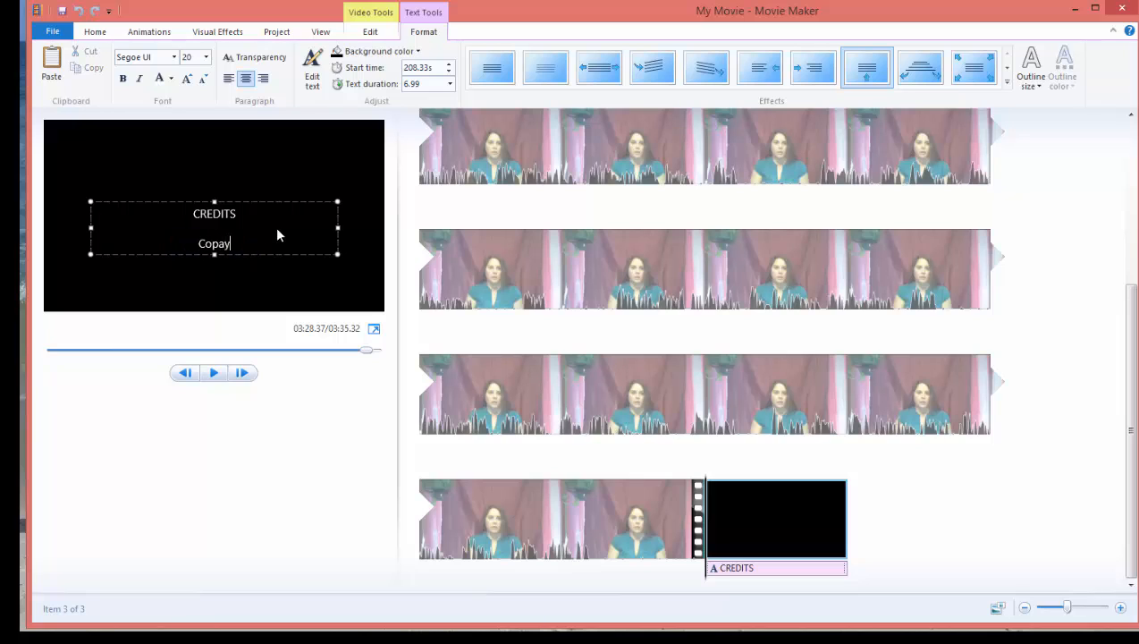
text(a)
key(Return)
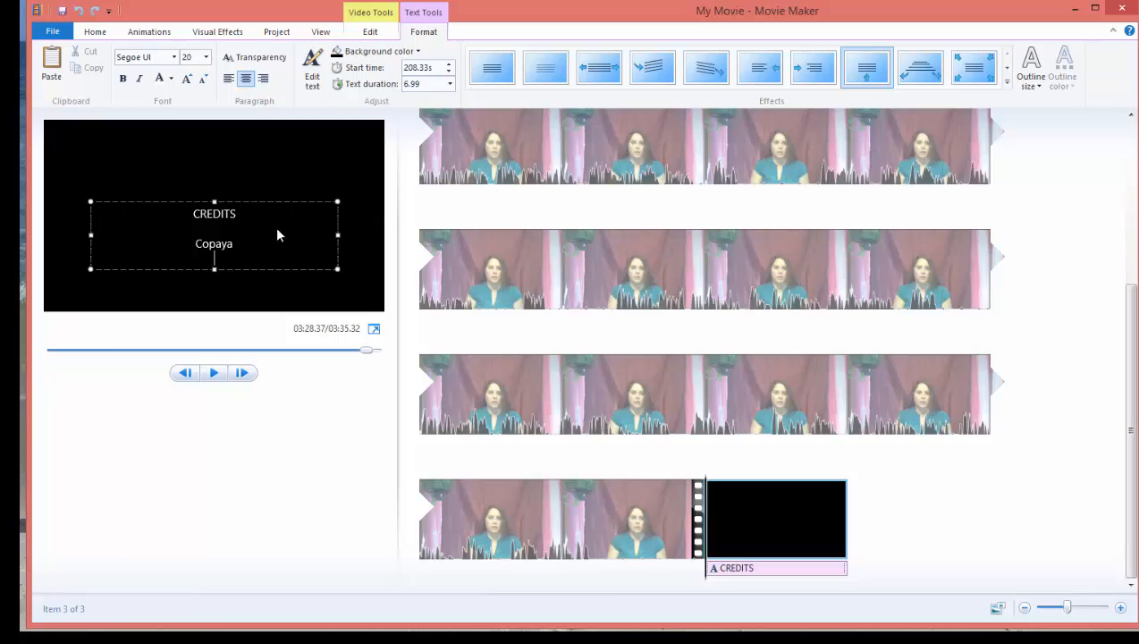
text(Mason, Ava)
key(BackSpace)
text(, and Ramaya)
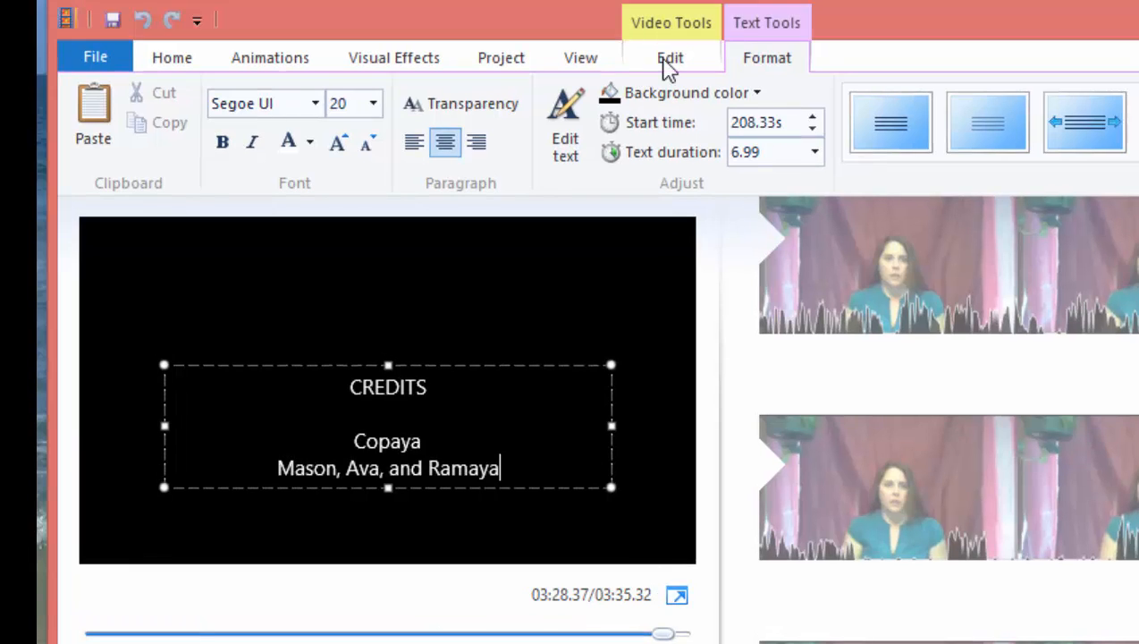
- Select the video clip and raise its volume slightly
click(666, 64)
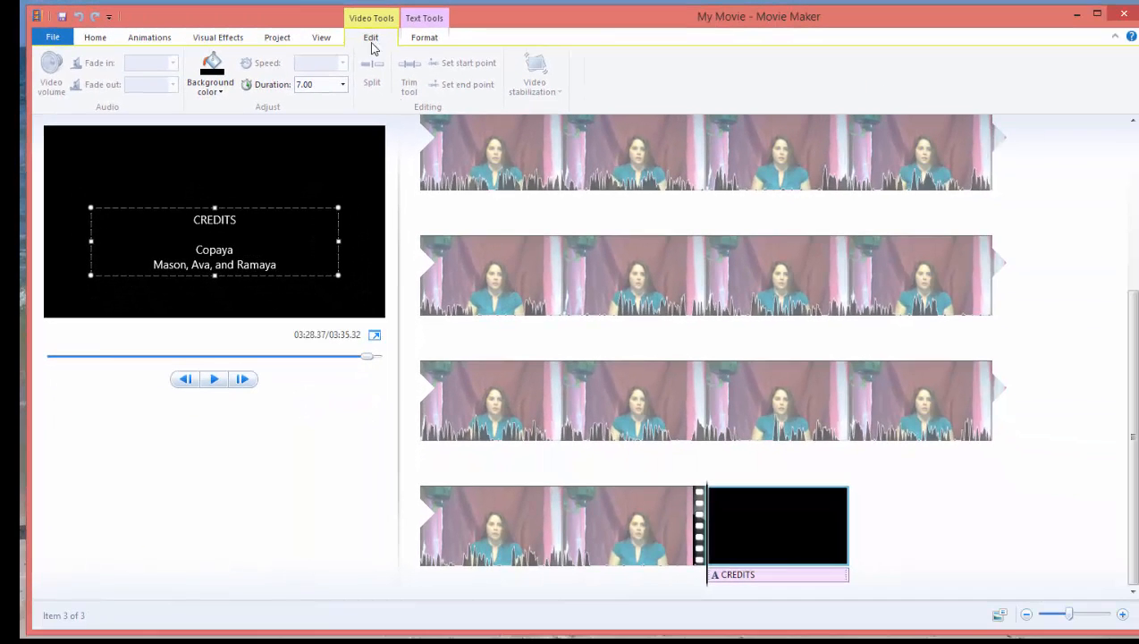
click(535, 265)
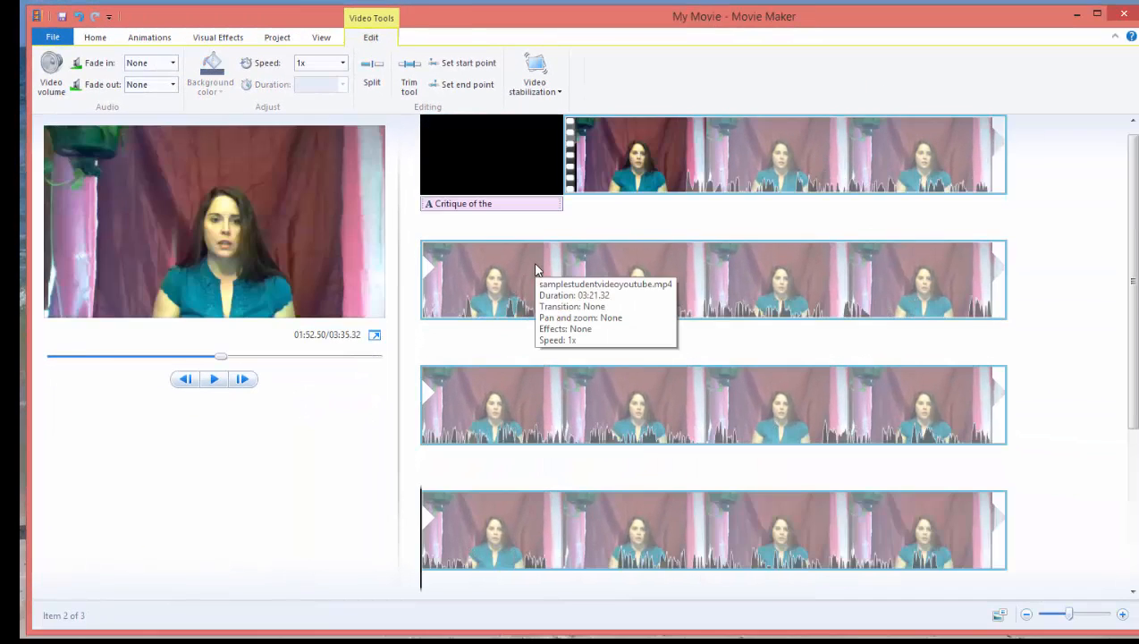
click(717, 159)
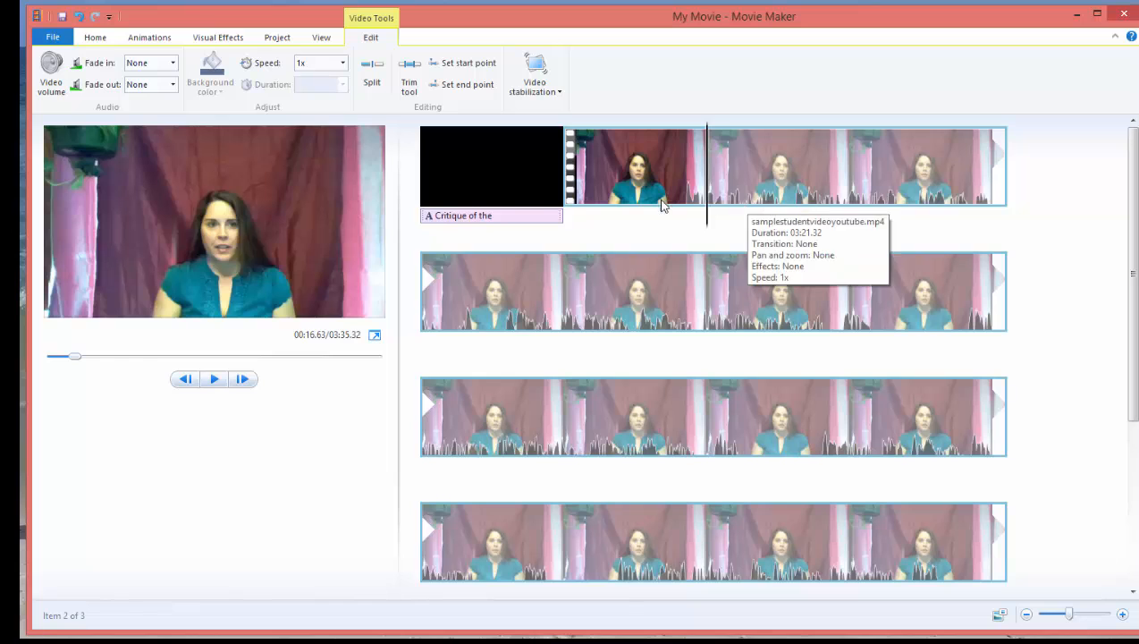
click(55, 77)
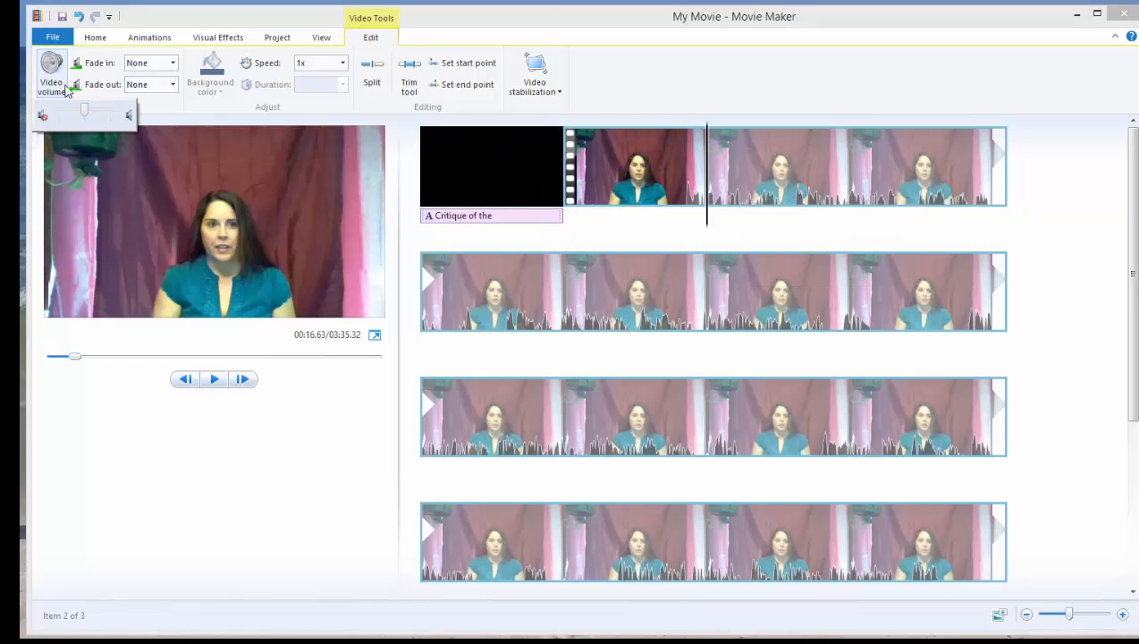
mouse_move(86, 115)
mouse_down()
mouse_move(112, 118)
mouse_move(59, 115)
mouse_move(99, 118)
mouse_up()
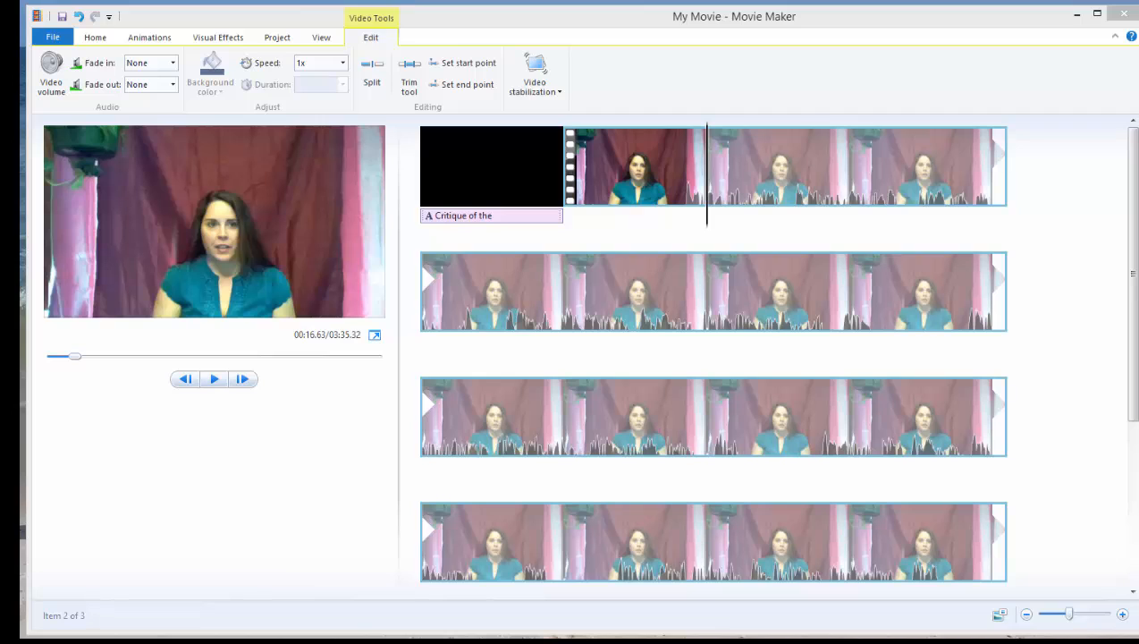
- Split the video clip at 00:15.27 and remove the short segment between the title and the split
click(720, 230)
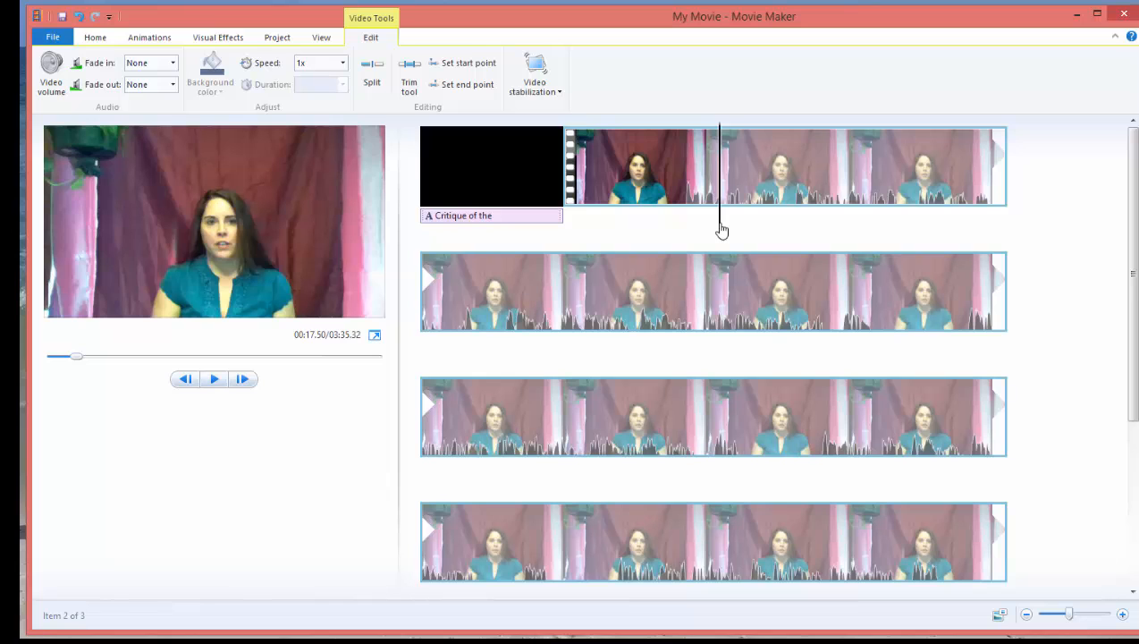
drag(720, 231, 687, 222)
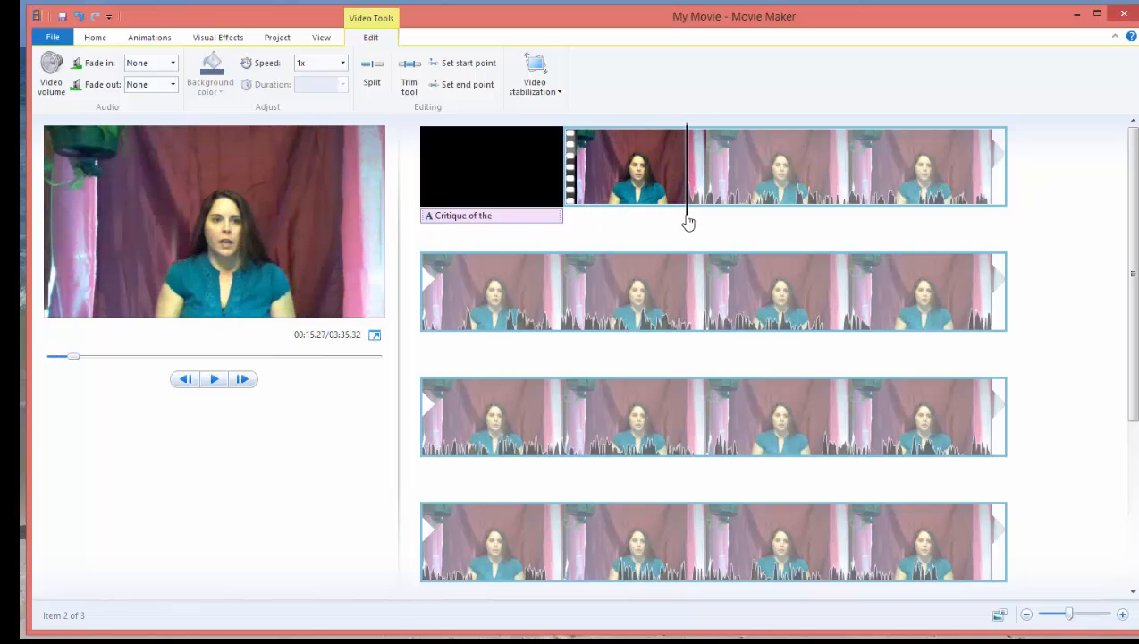
click(384, 79)
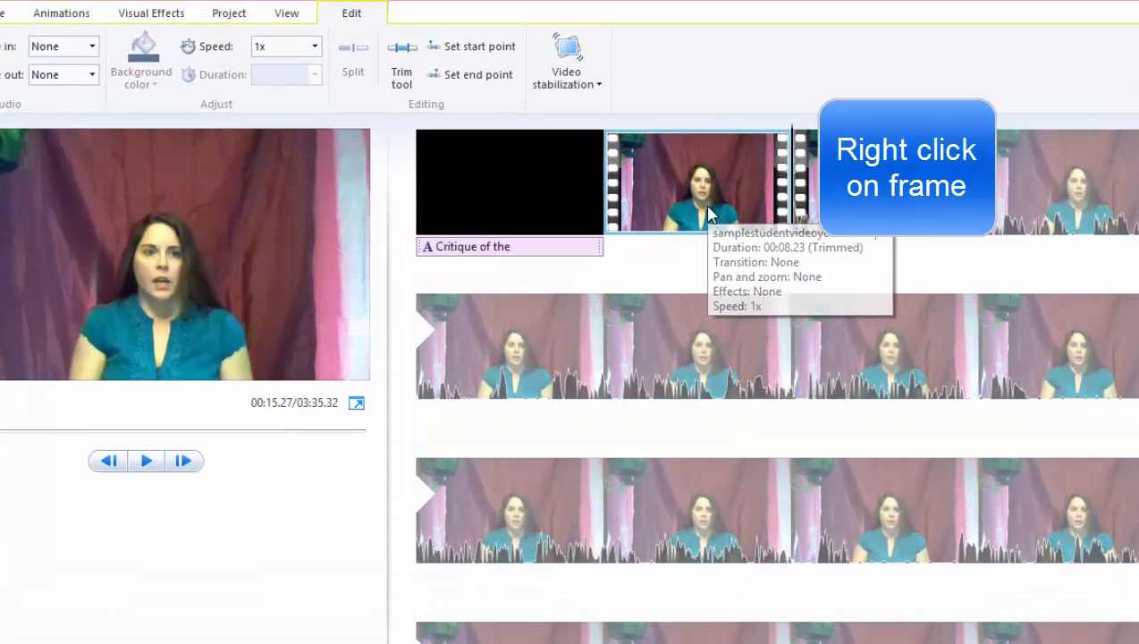
right_click(644, 190)
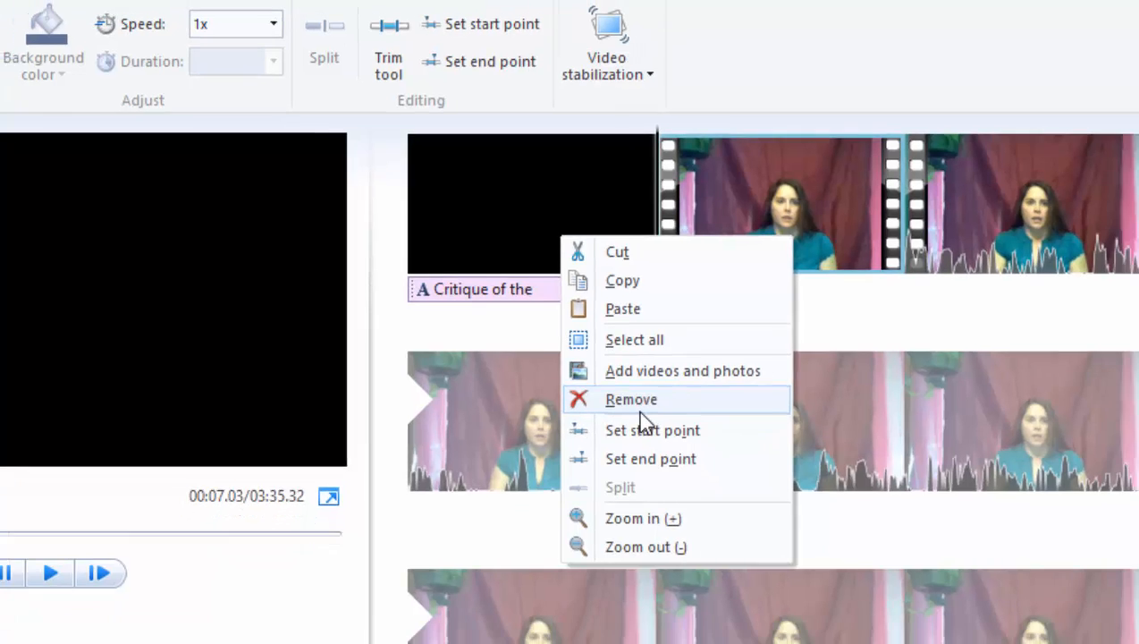
click(639, 404)
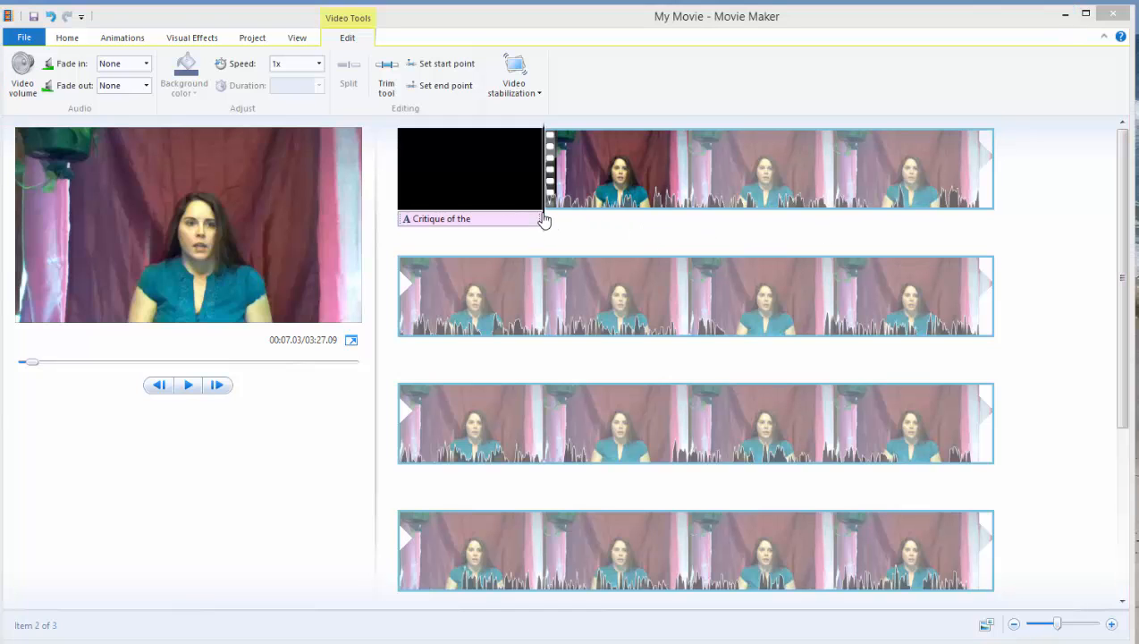
- Scrub through the video clip around the moment the drawing is held up, ending at about 01:04.20
drag(543, 217, 773, 212)
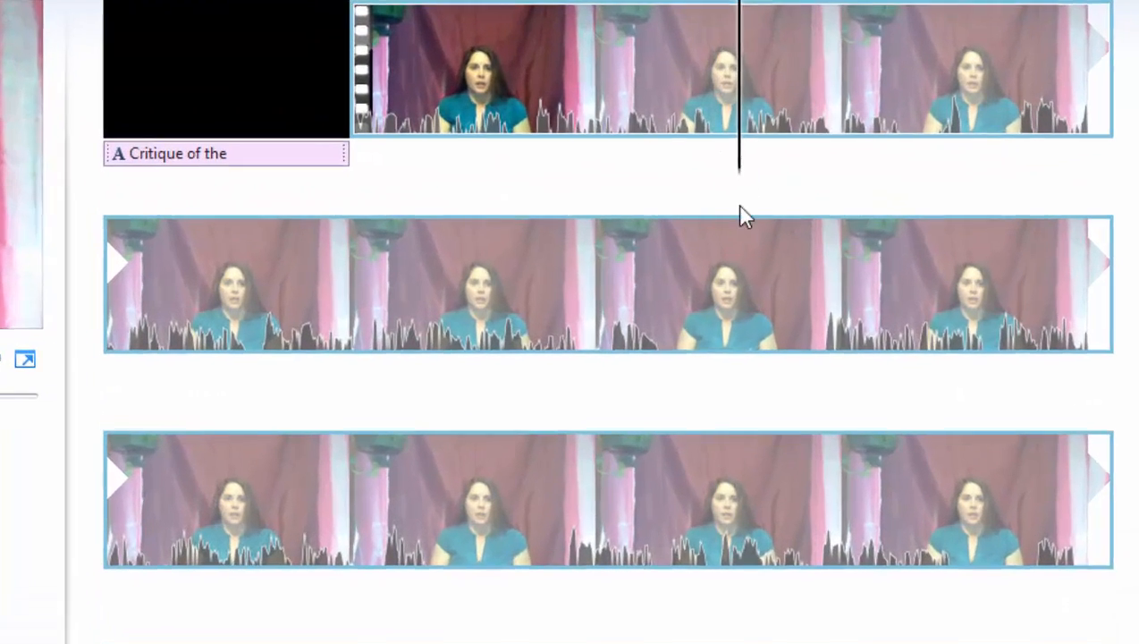
click(747, 309)
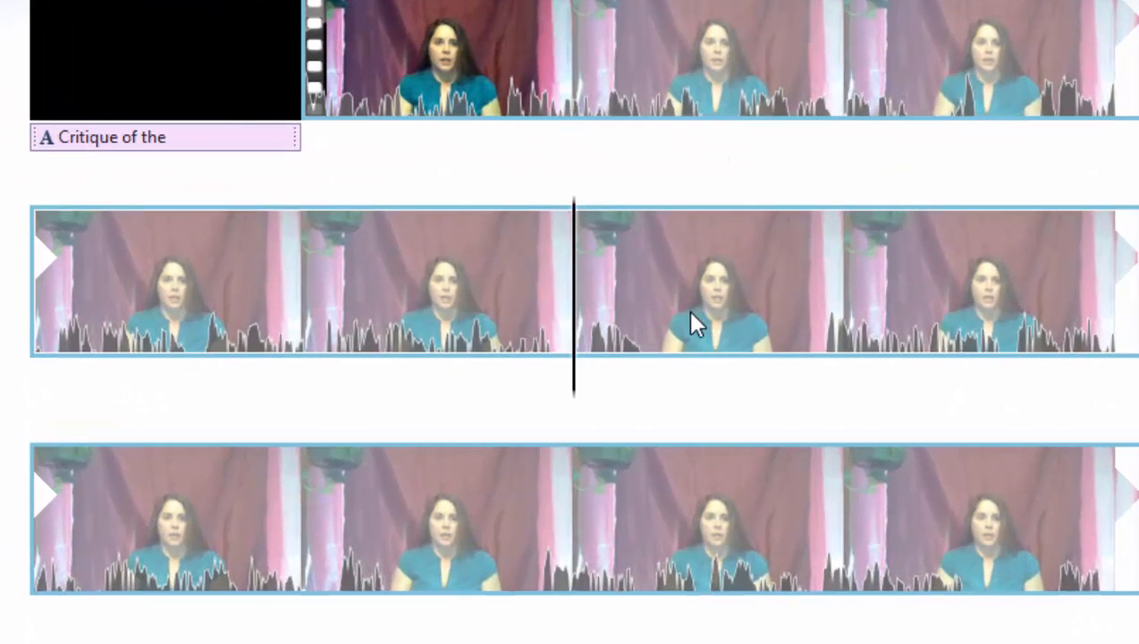
drag(573, 389, 658, 369)
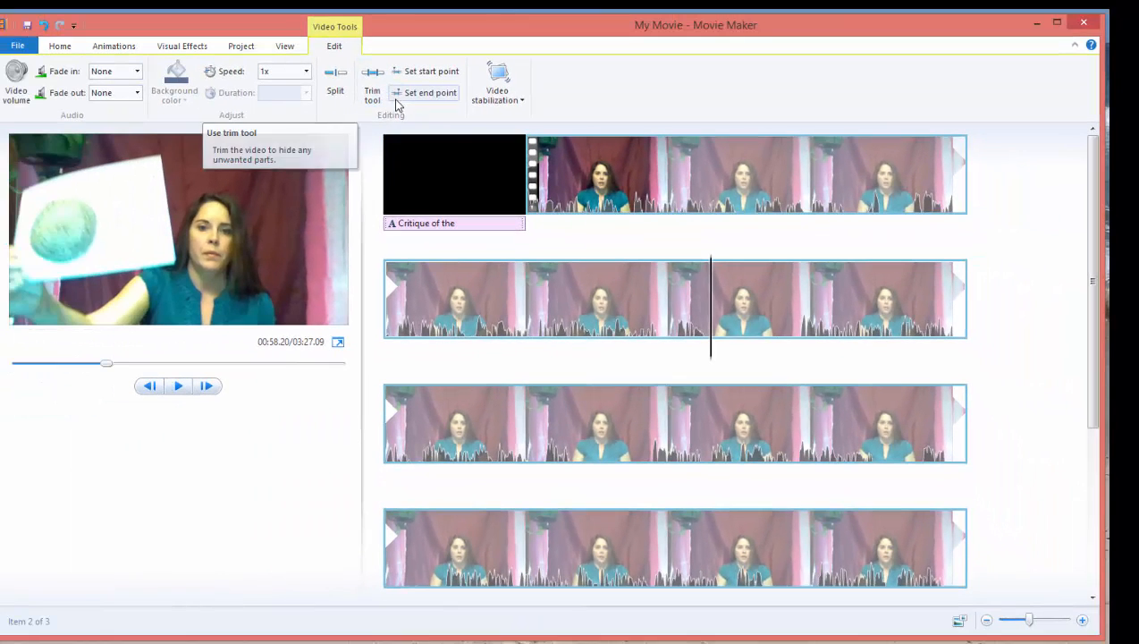
click(711, 347)
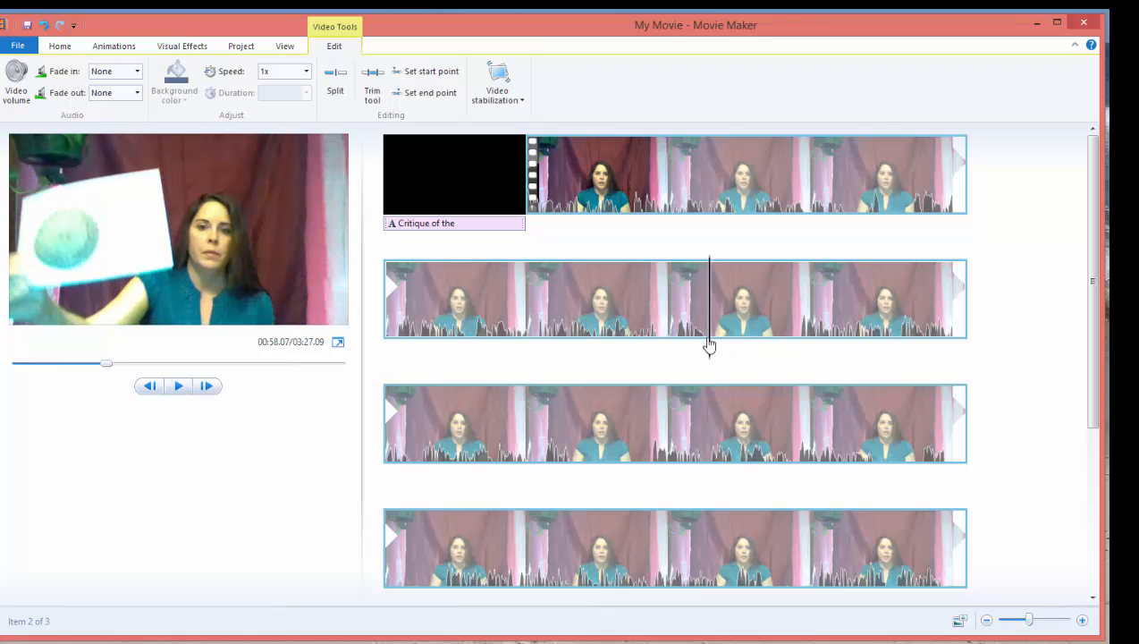
click(705, 346)
click(706, 345)
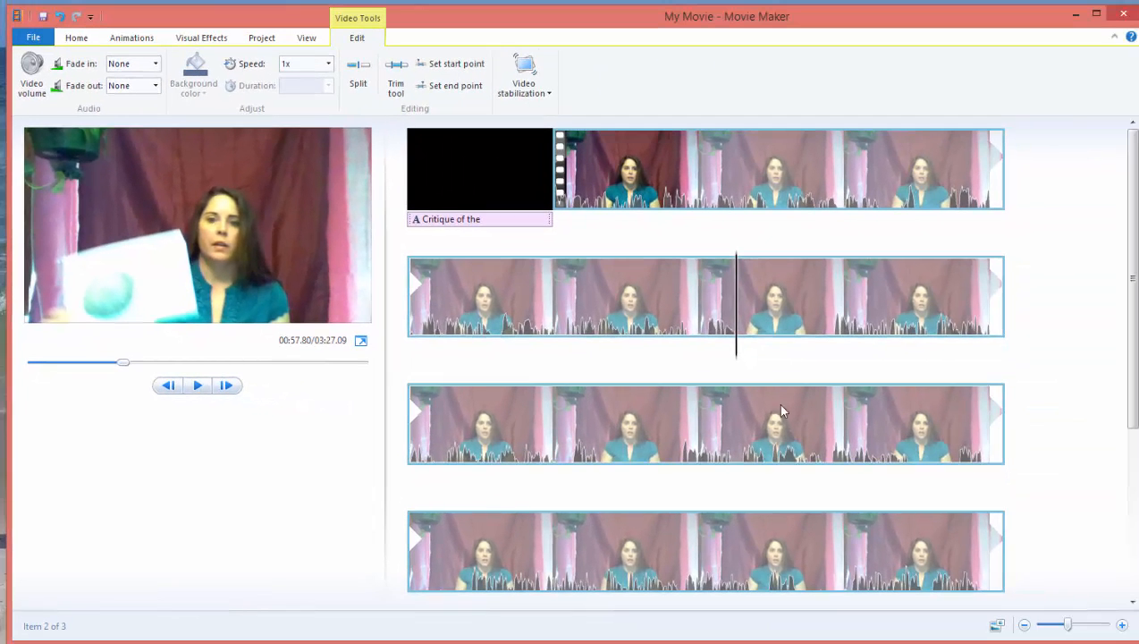
drag(738, 358, 834, 363)
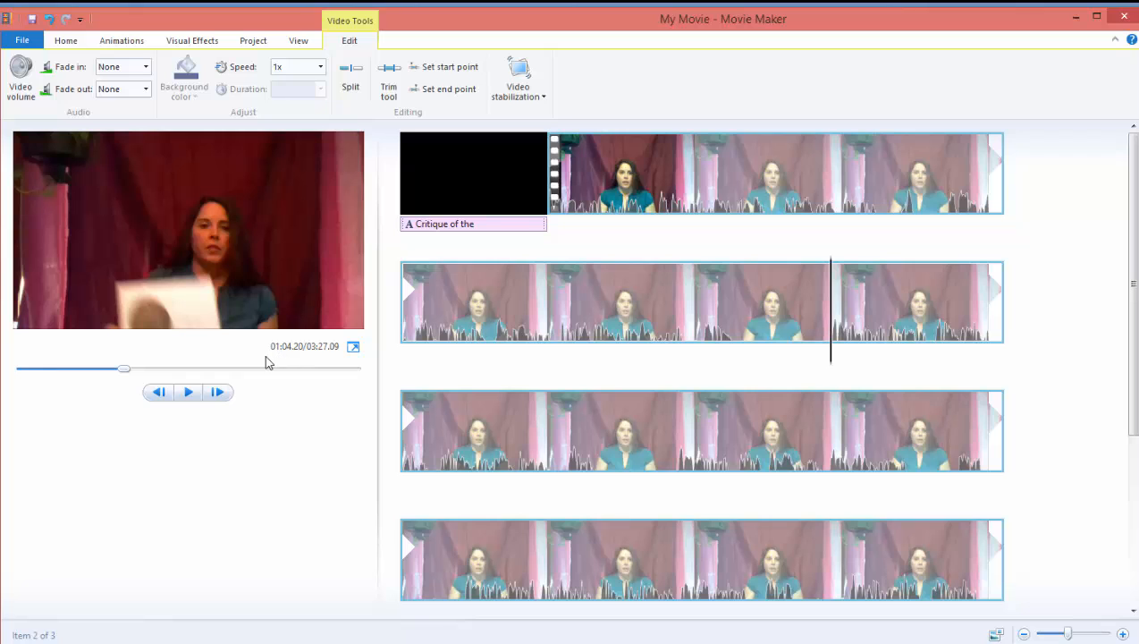
- Examine the start and end point values of the video clip in the Trim tool and leave without trimming
click(389, 94)
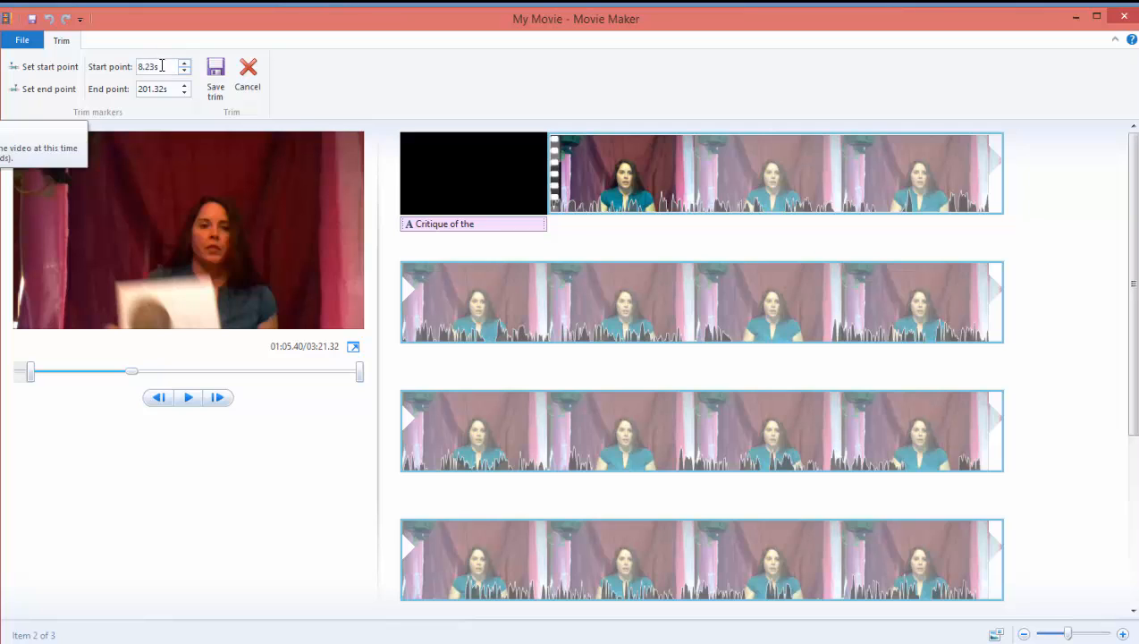
double_click(160, 67)
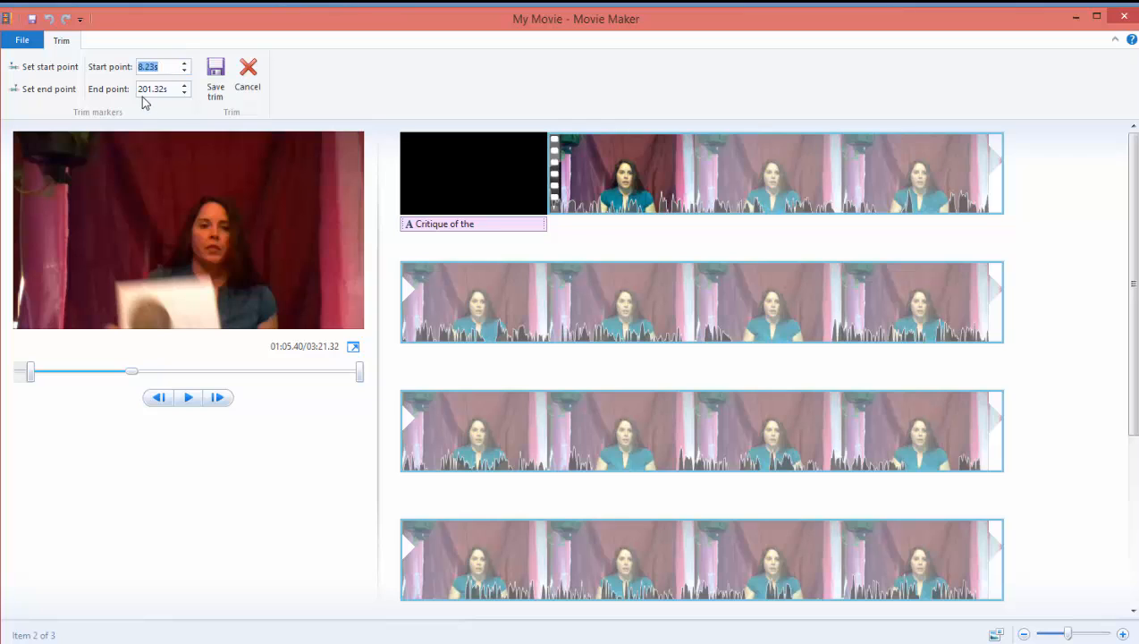
click(143, 91)
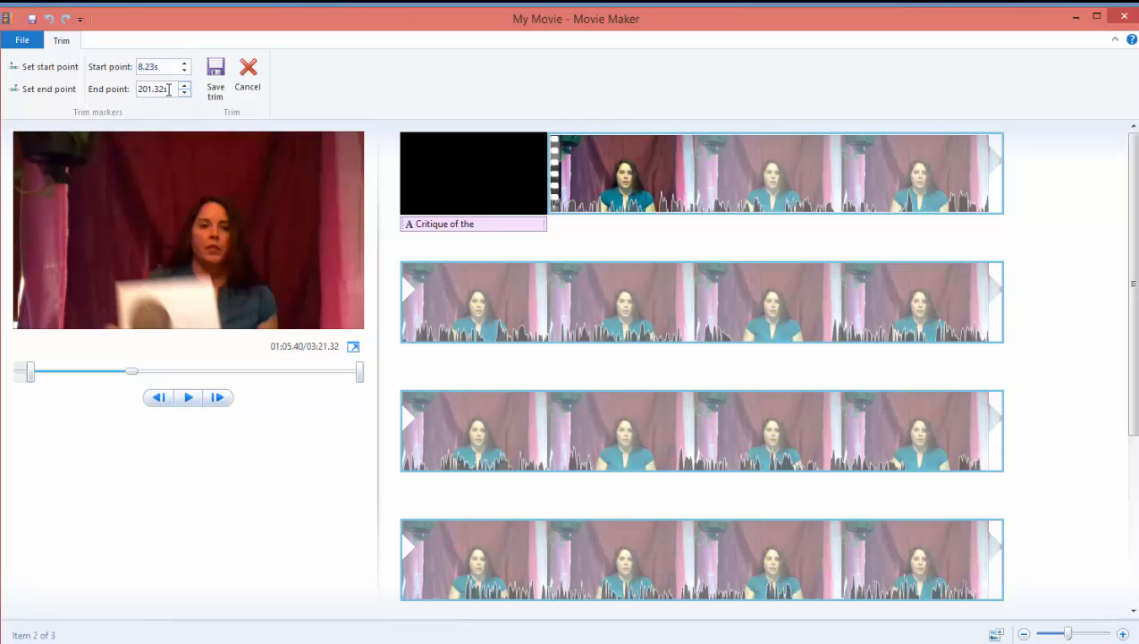
drag(135, 91, 170, 93)
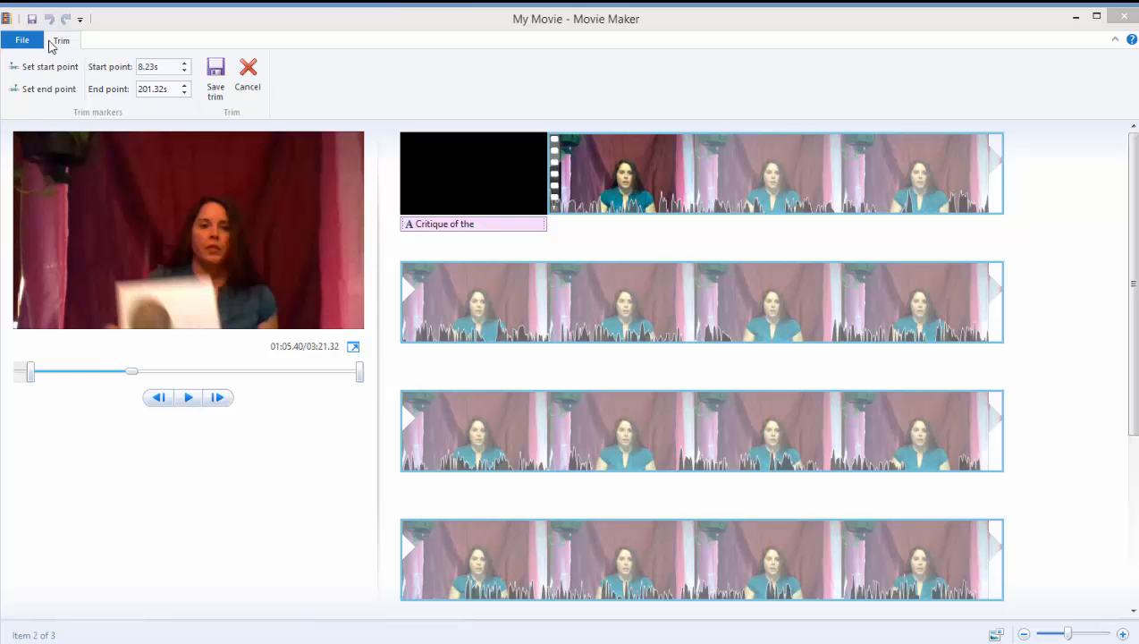
click(252, 75)
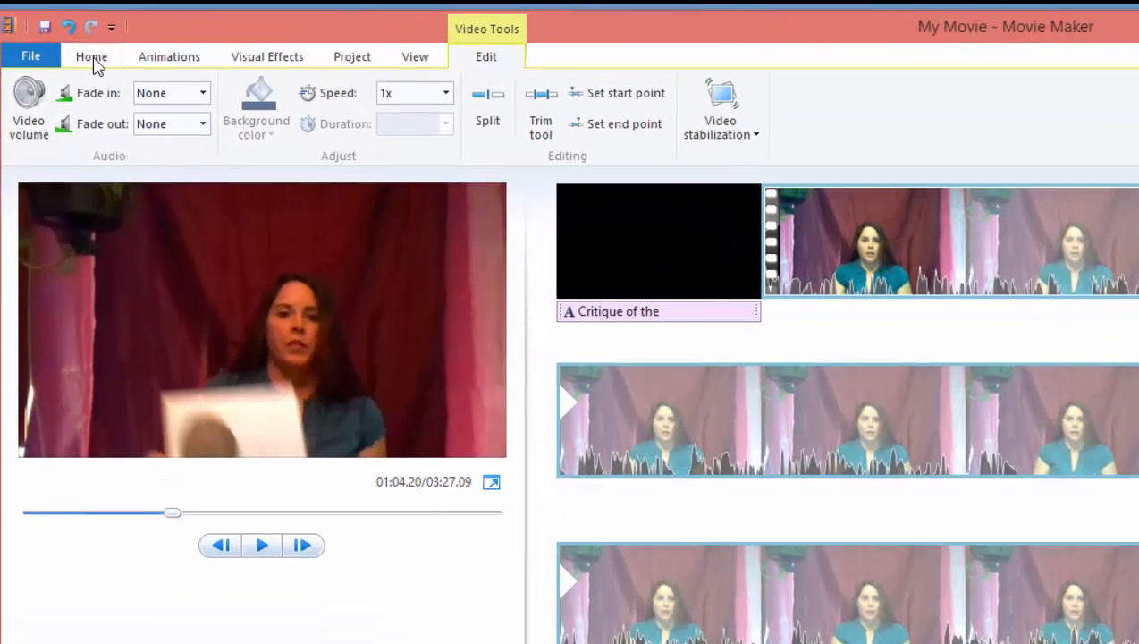
- Start saving the movie with the recommended settings for this project, select its file name for replacement, and cancel the save
click(68, 43)
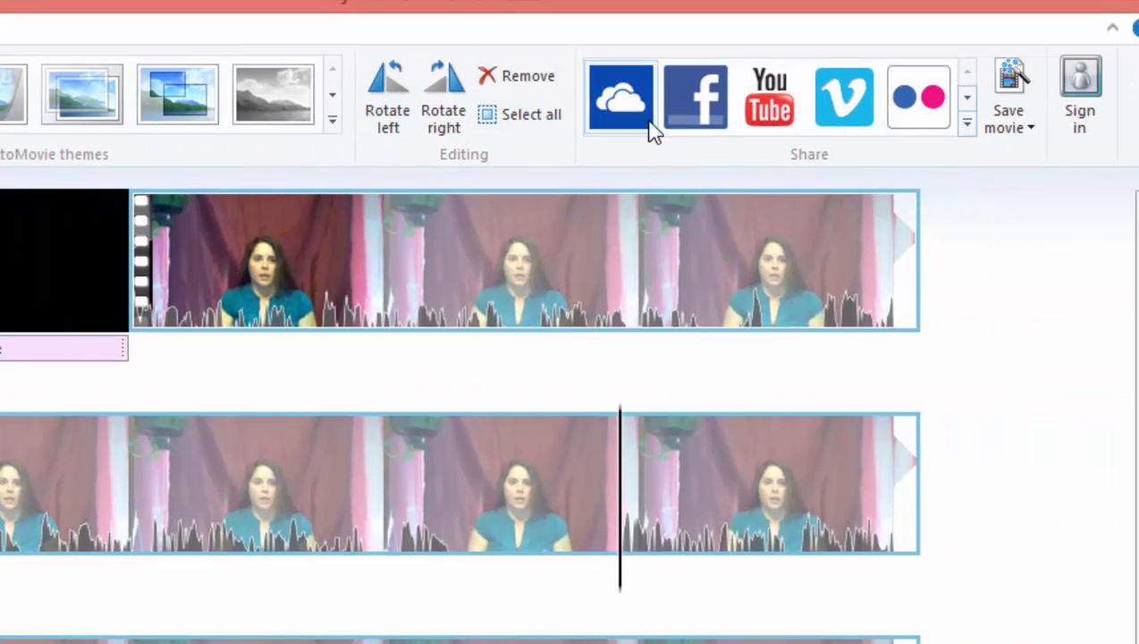
click(1024, 132)
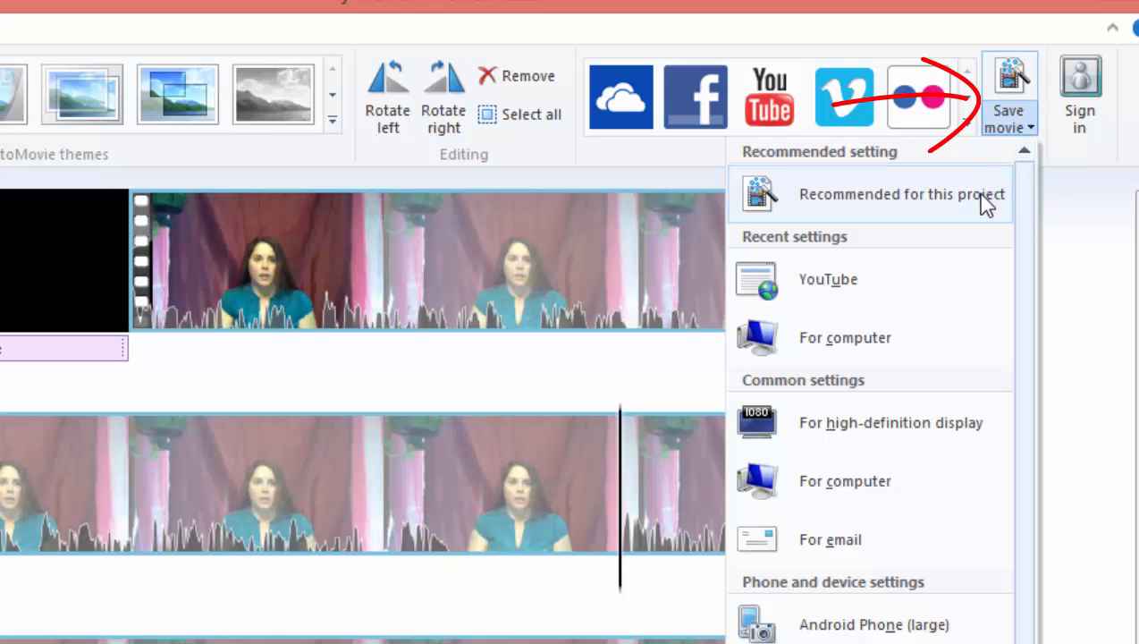
mouse_move(986, 204)
click(973, 208)
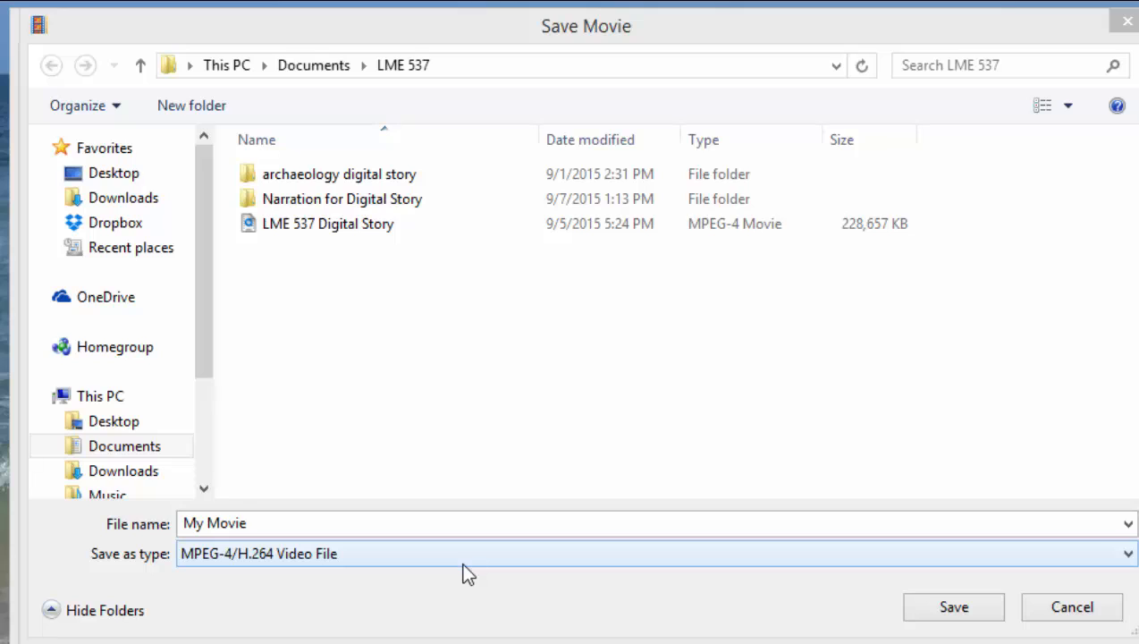
drag(266, 525, 139, 528)
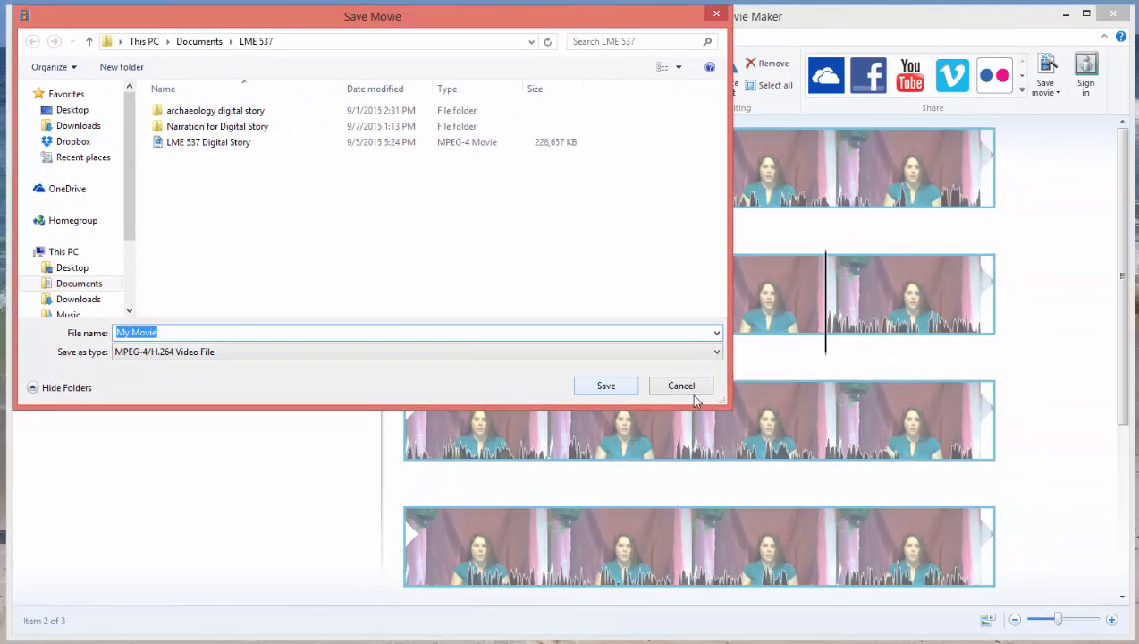
click(689, 392)
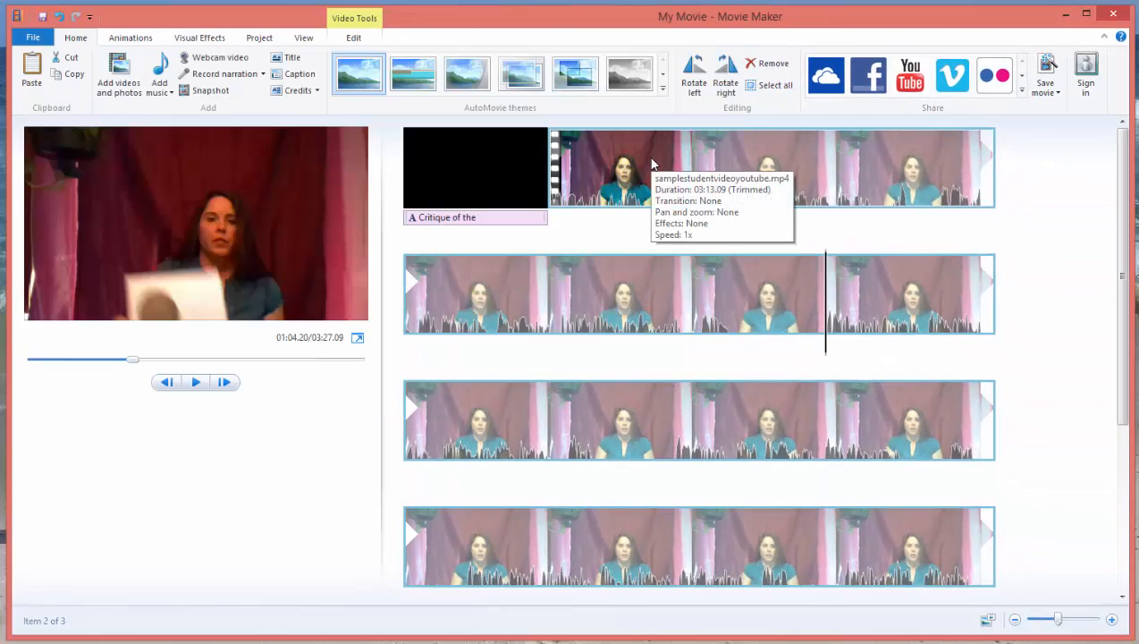